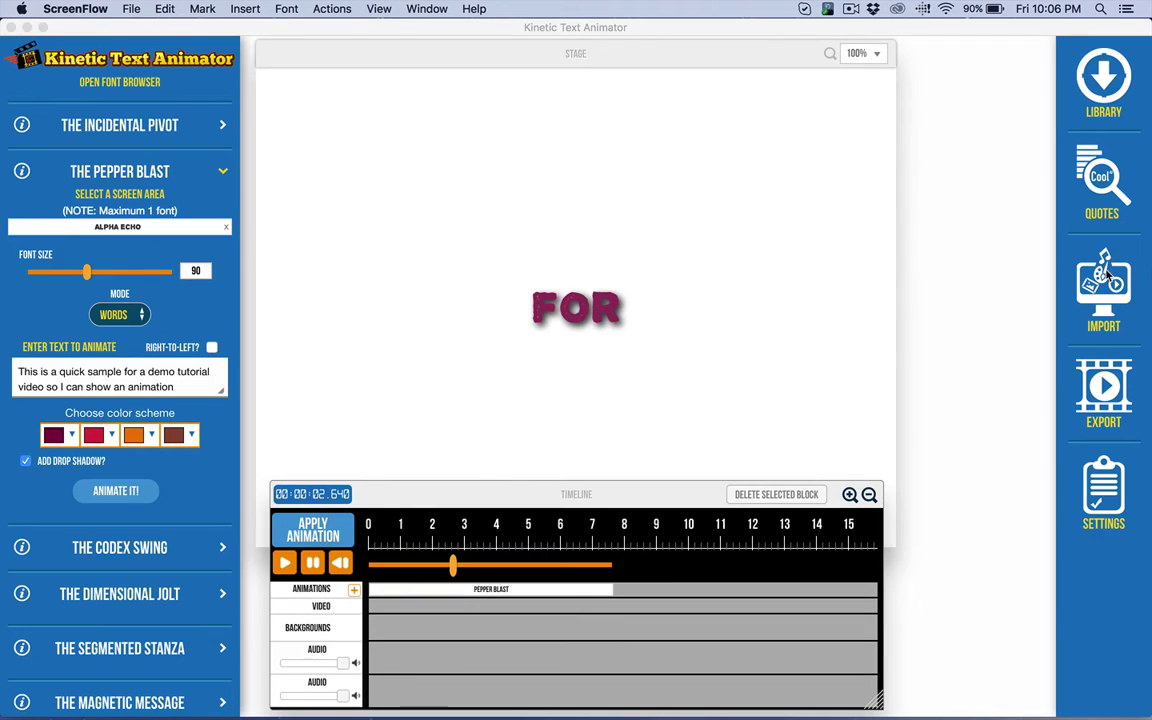
Activate the animator window and show the Import panel beside the Pepper Blast stage
{"action": "left_click", "coordinate": [1104, 290]}
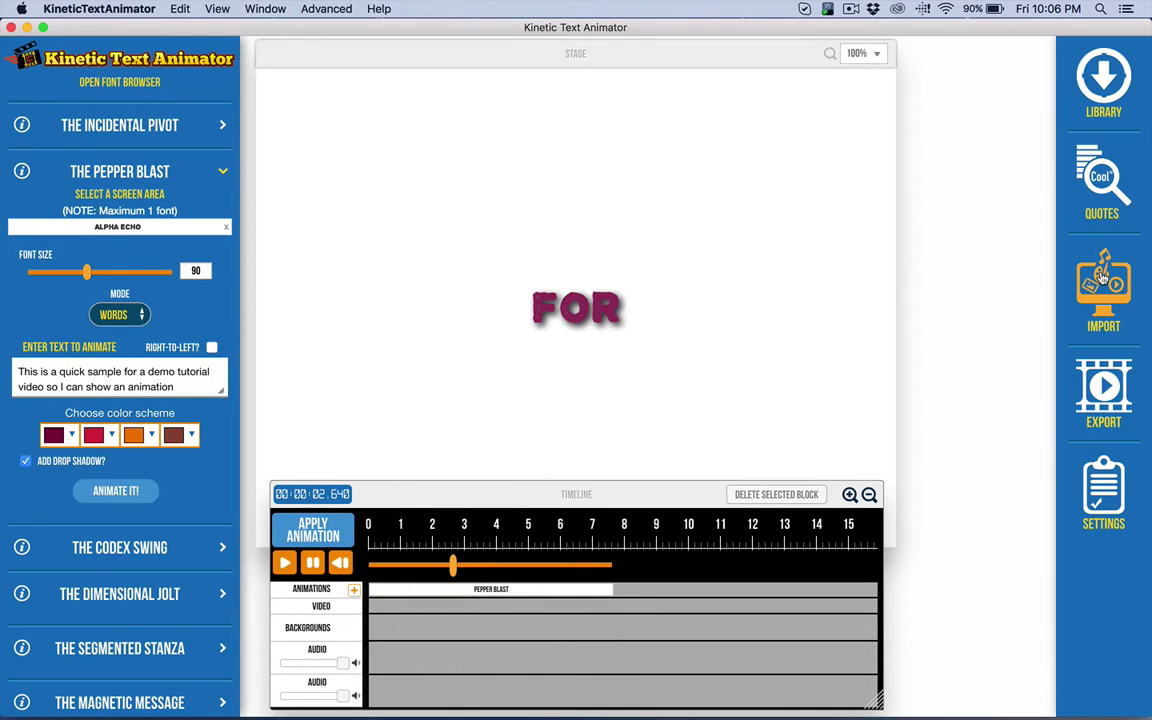
{"action": "left_click", "coordinate": [1104, 290]}
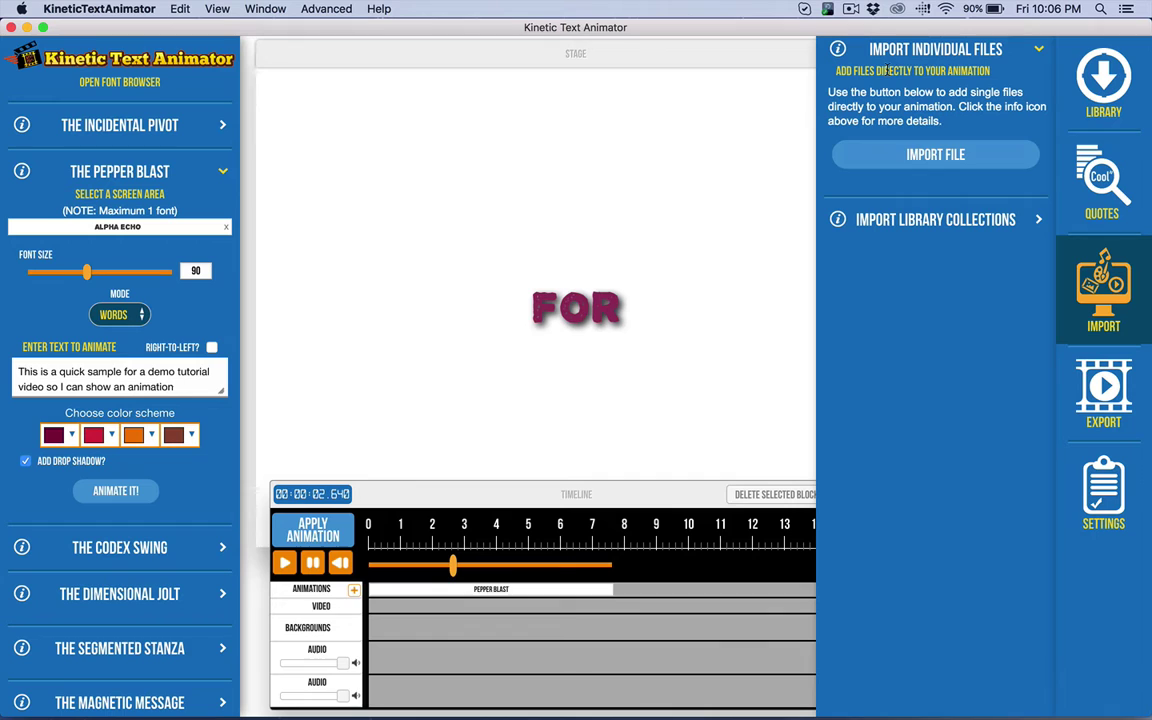
Import SunriseSkylineCloudsSunsetCityscapeBuildings.mp4 as a single file onto the video track
{"action": "left_click", "coordinate": [883, 154]}
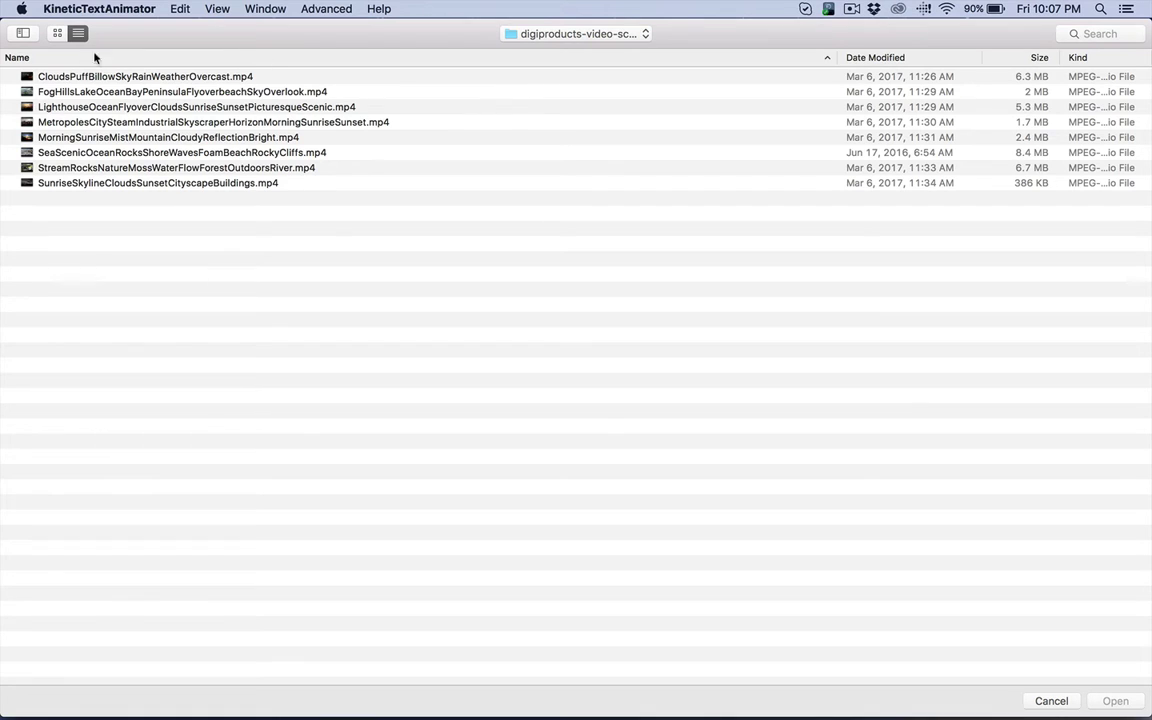
{"action": "left_click", "coordinate": [170, 185]}
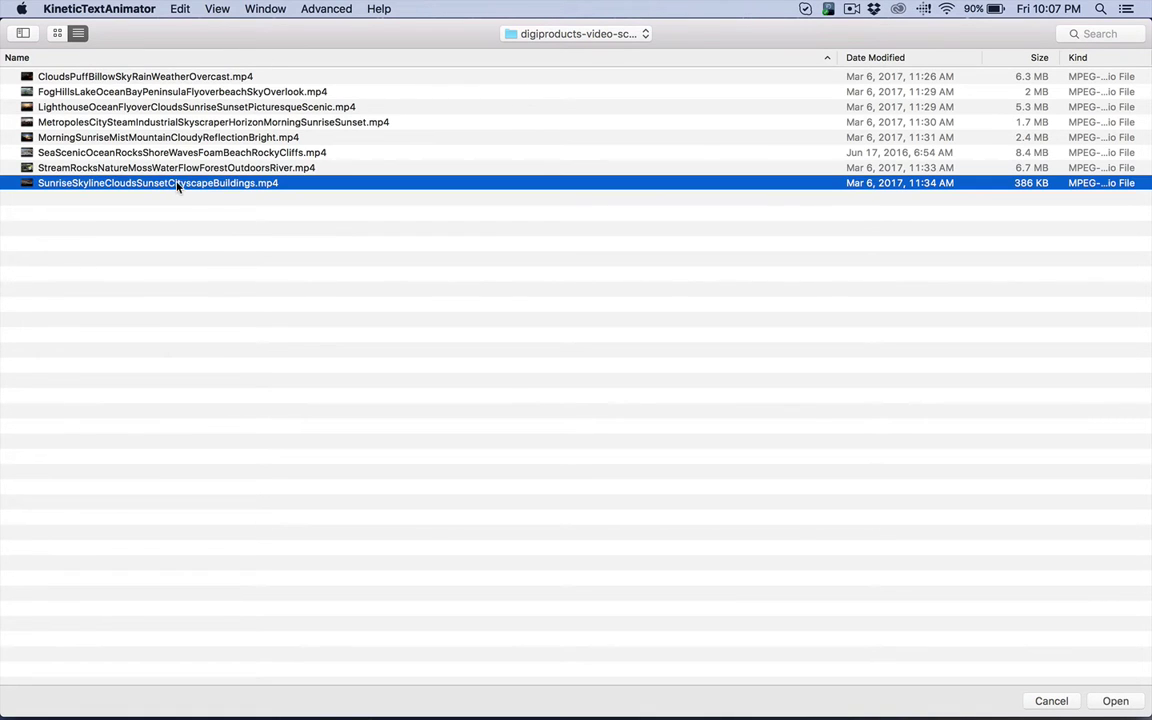
{"action": "left_click", "coordinate": [1107, 698]}
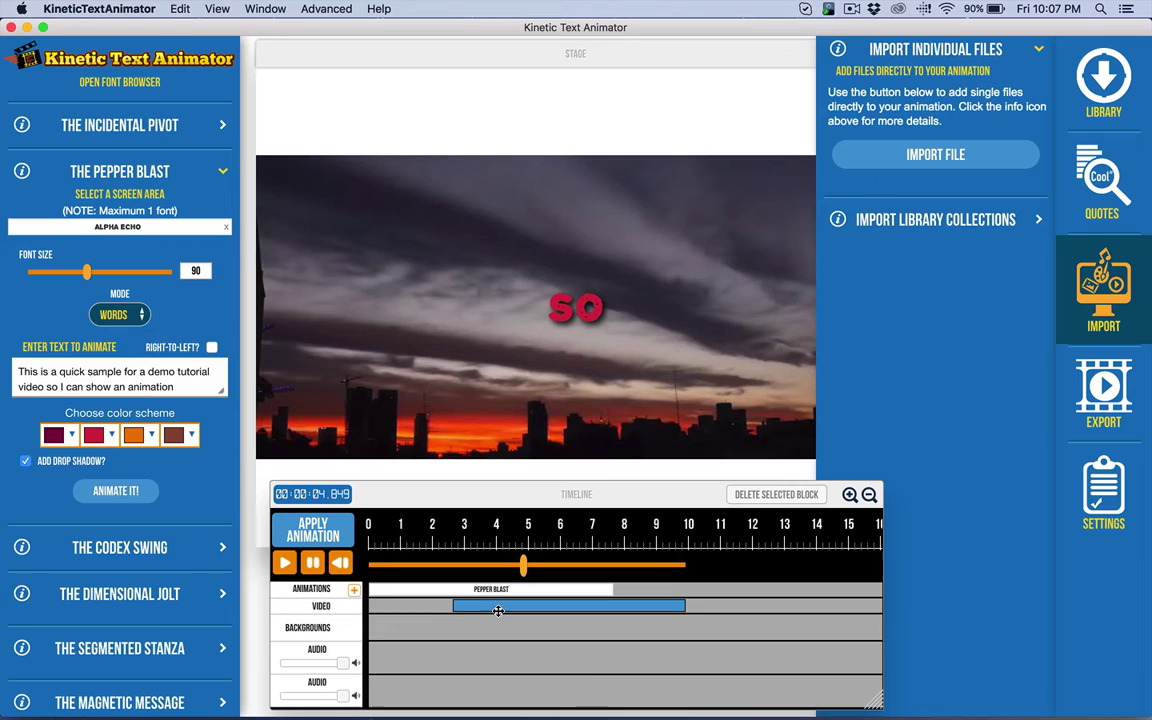
Move the skyline clip to start at 0 s, then view General Preferences (800 by 600 stage)
{"action": "left_click_drag", "start_coordinate": [498, 611], "coordinate": [414, 610]}
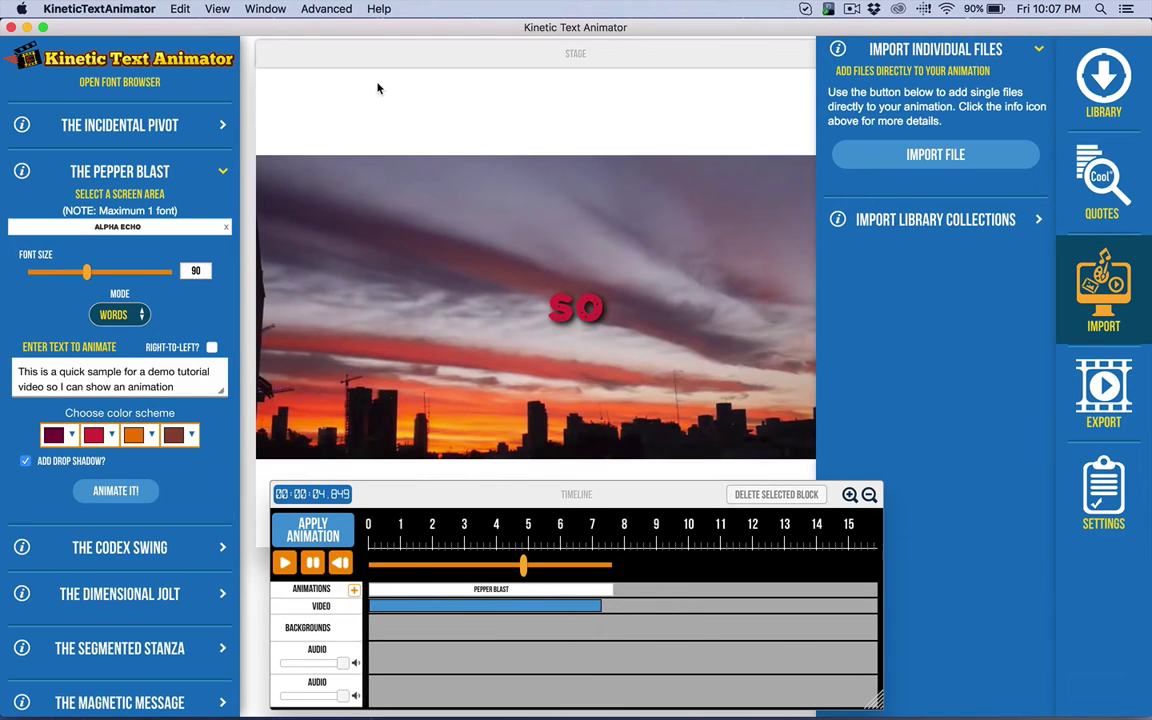
{"action": "left_click", "coordinate": [1103, 490]}
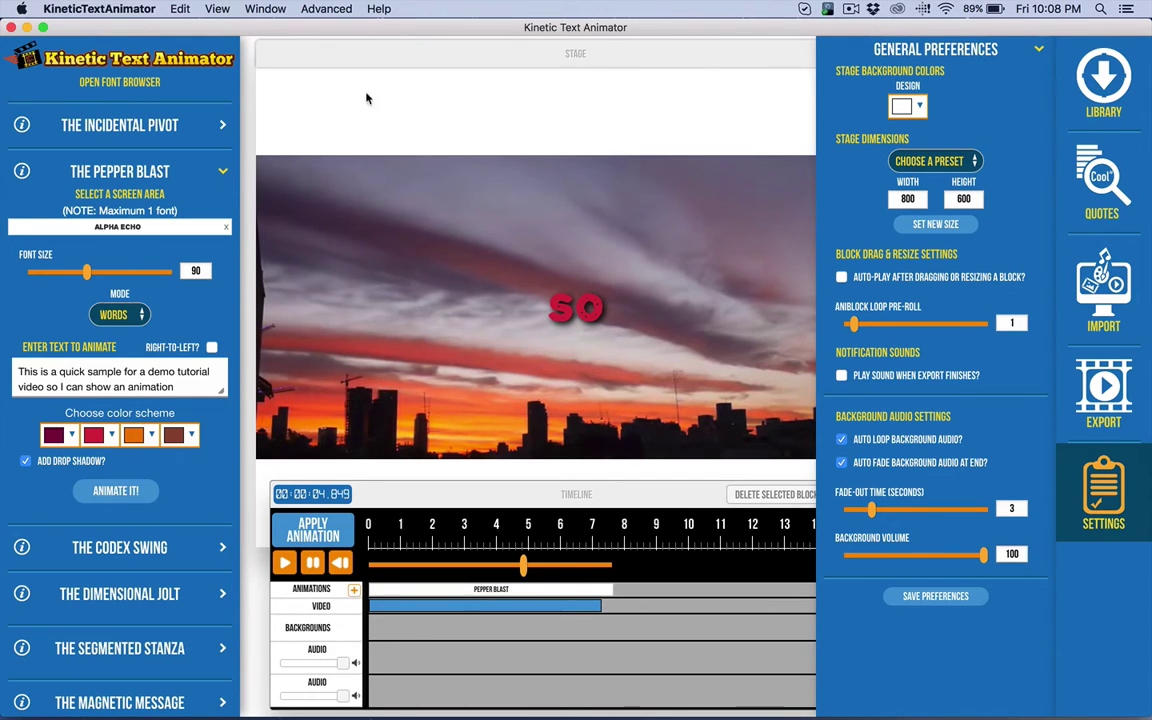
Collapse and re-expand General Preferences, then close the preferences panel
{"action": "left_click", "coordinate": [938, 50]}
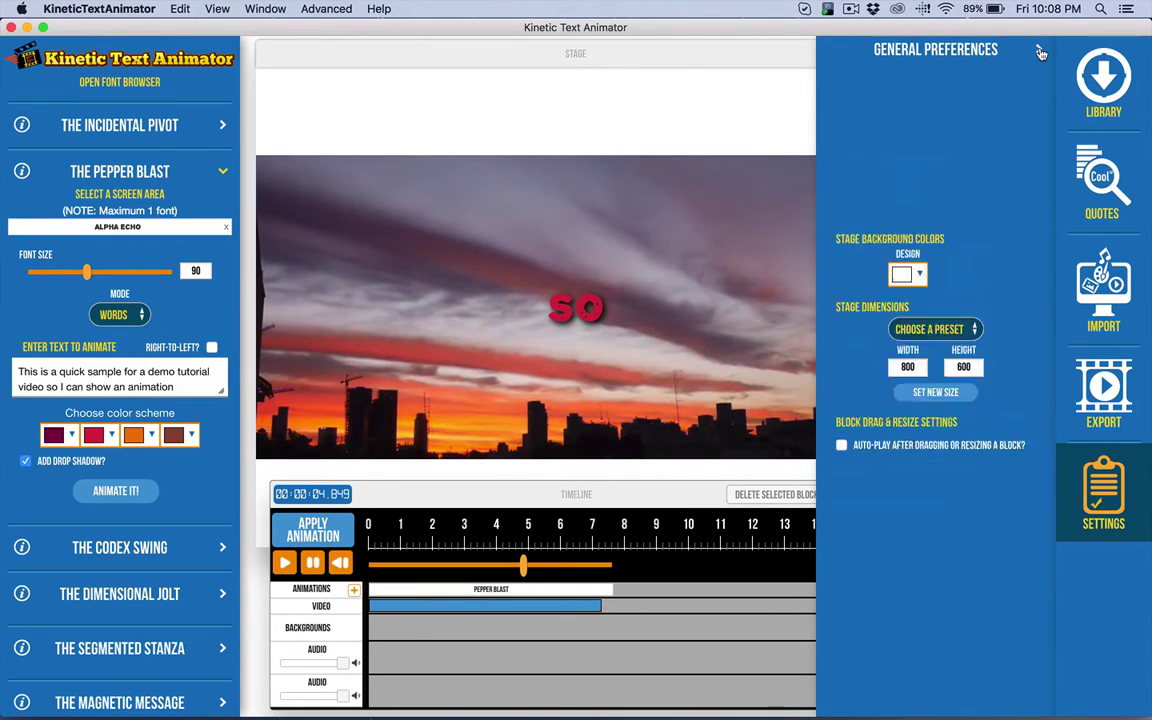
{"action": "left_click", "coordinate": [933, 47]}
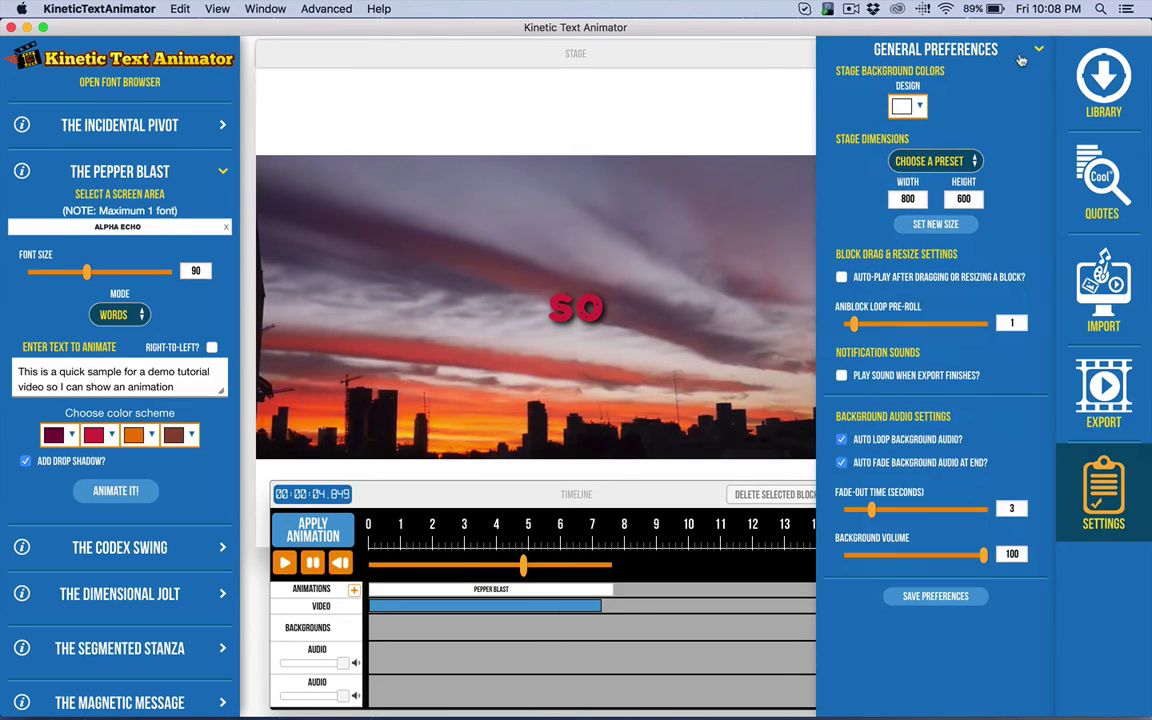
{"action": "left_click", "coordinate": [612, 207]}
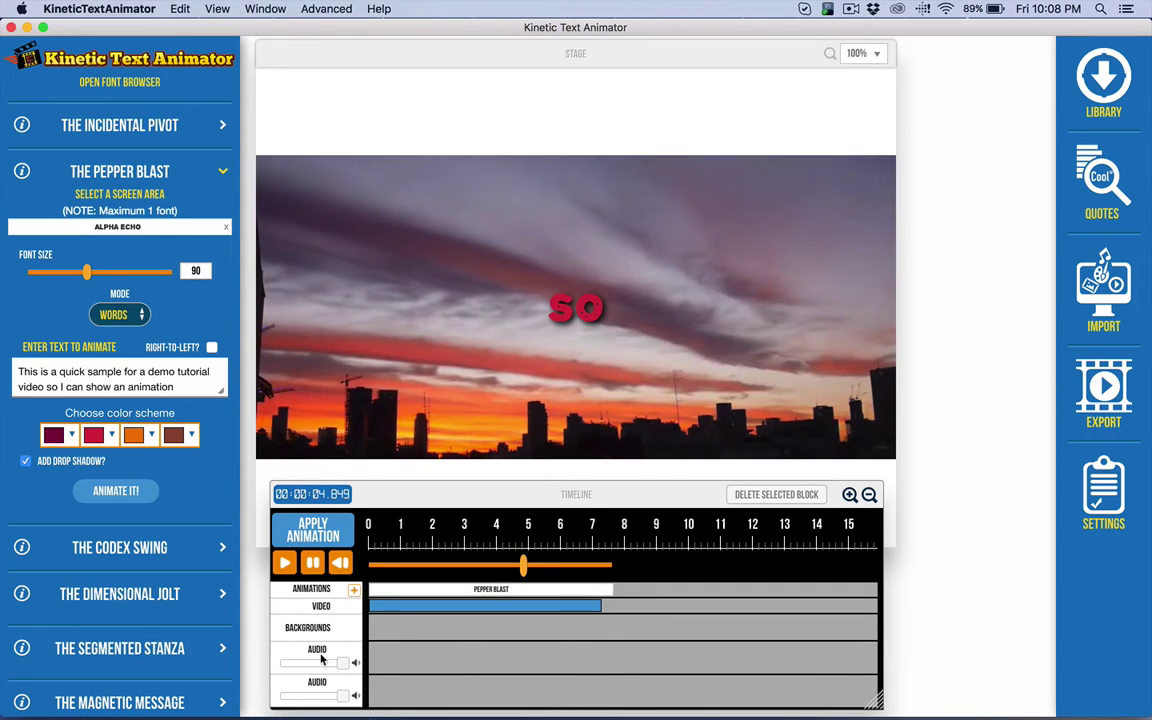
Add the stair-steps image from Background Art > Digiproducts People 2 as the background
{"action": "left_click", "coordinate": [1094, 82]}
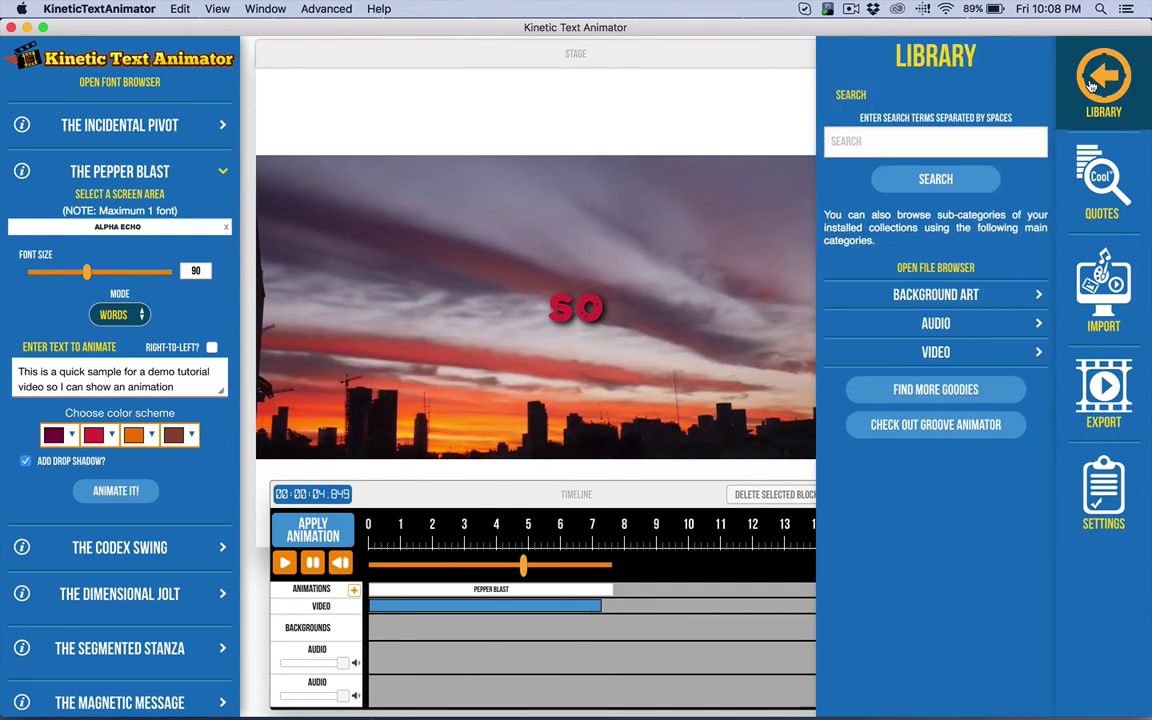
{"action": "left_click", "coordinate": [950, 298]}
{"action": "left_click", "coordinate": [955, 319]}
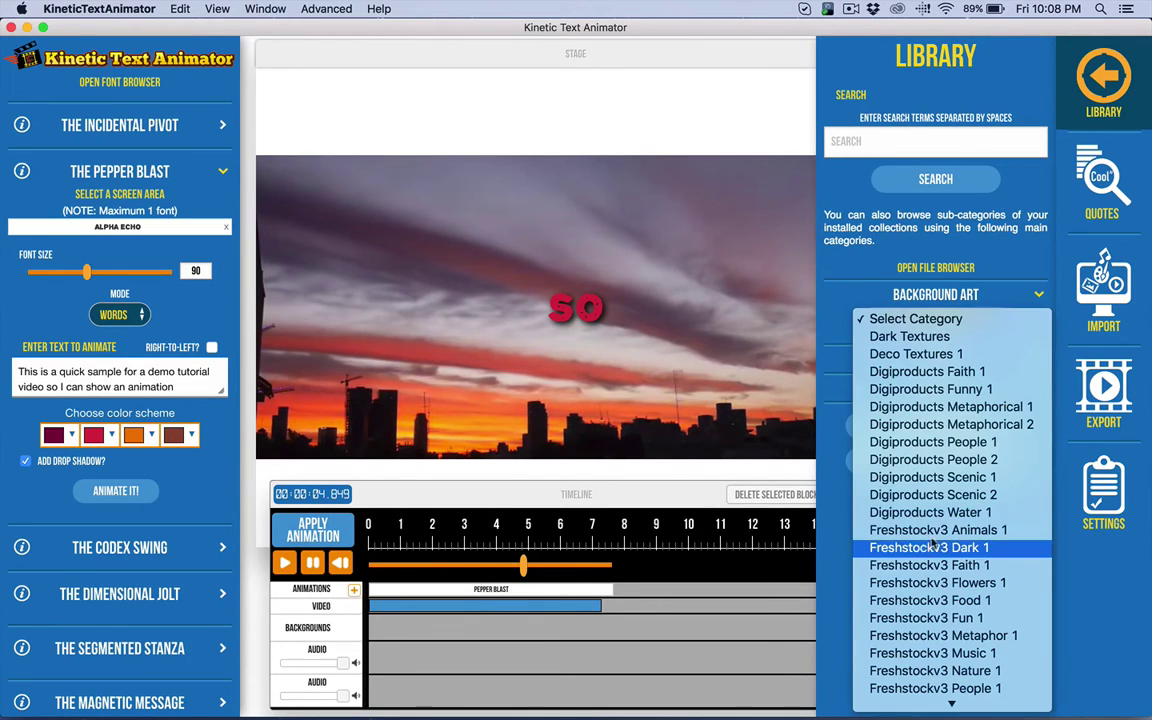
{"action": "left_click", "coordinate": [985, 460]}
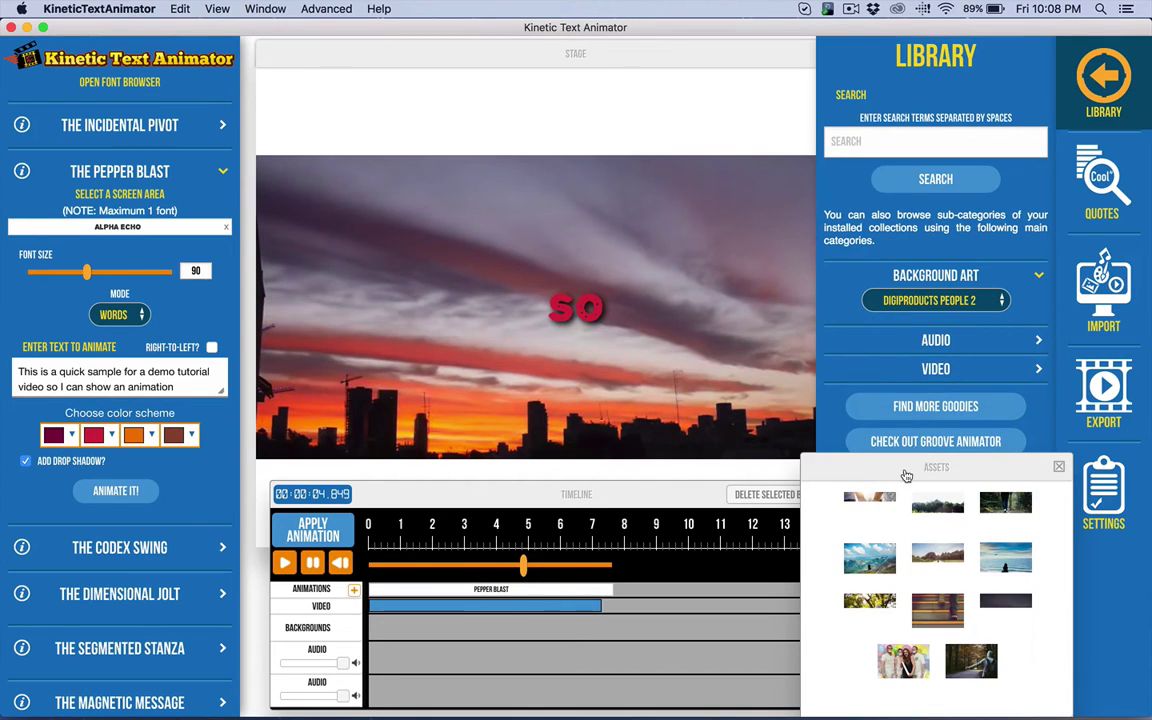
{"action": "left_click", "coordinate": [947, 605]}
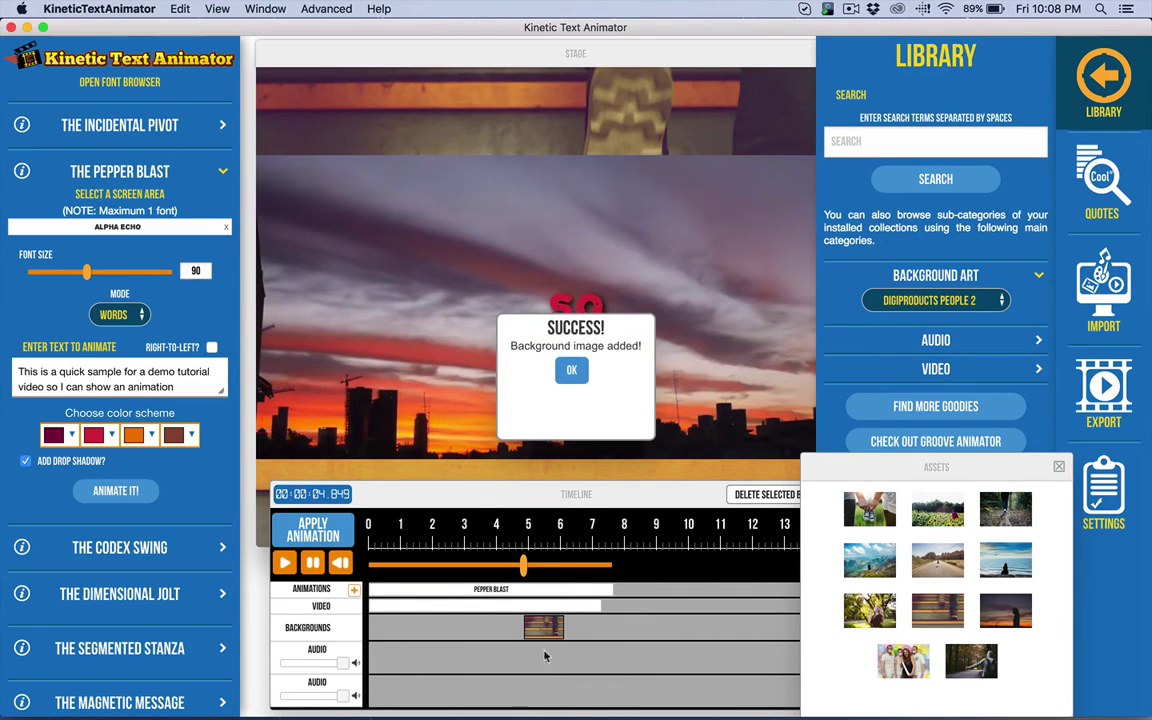
{"action": "left_click", "coordinate": [571, 370]}
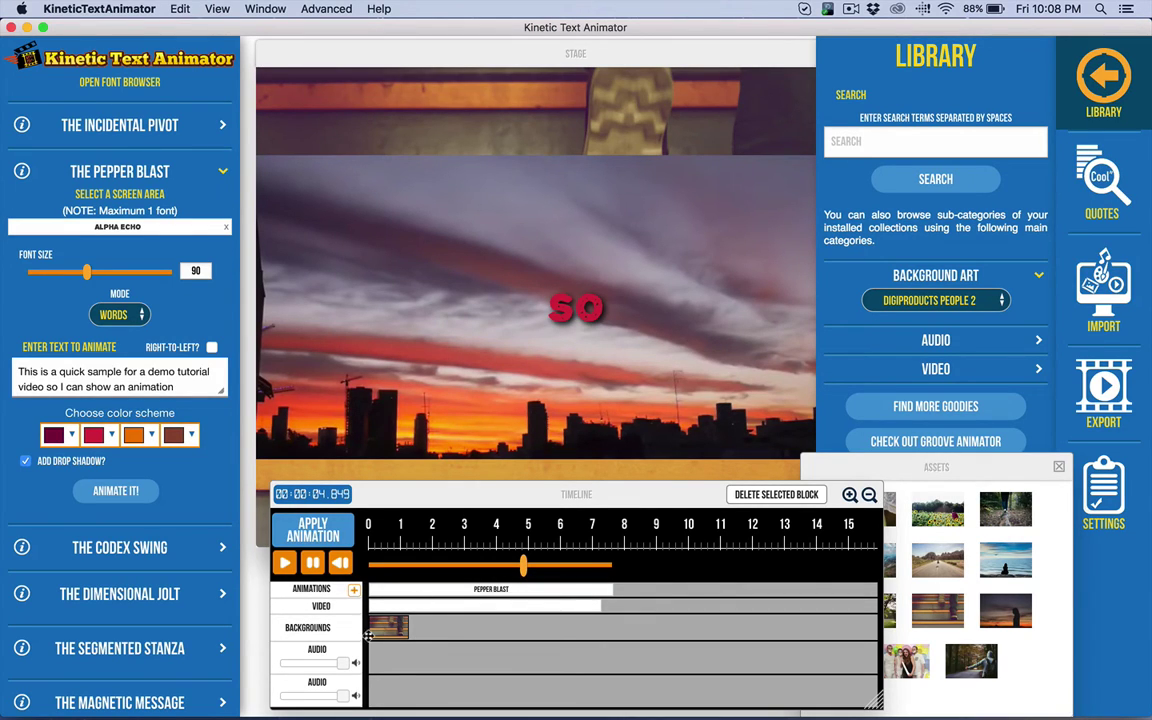
{"action": "left_click", "coordinate": [1127, 77]}
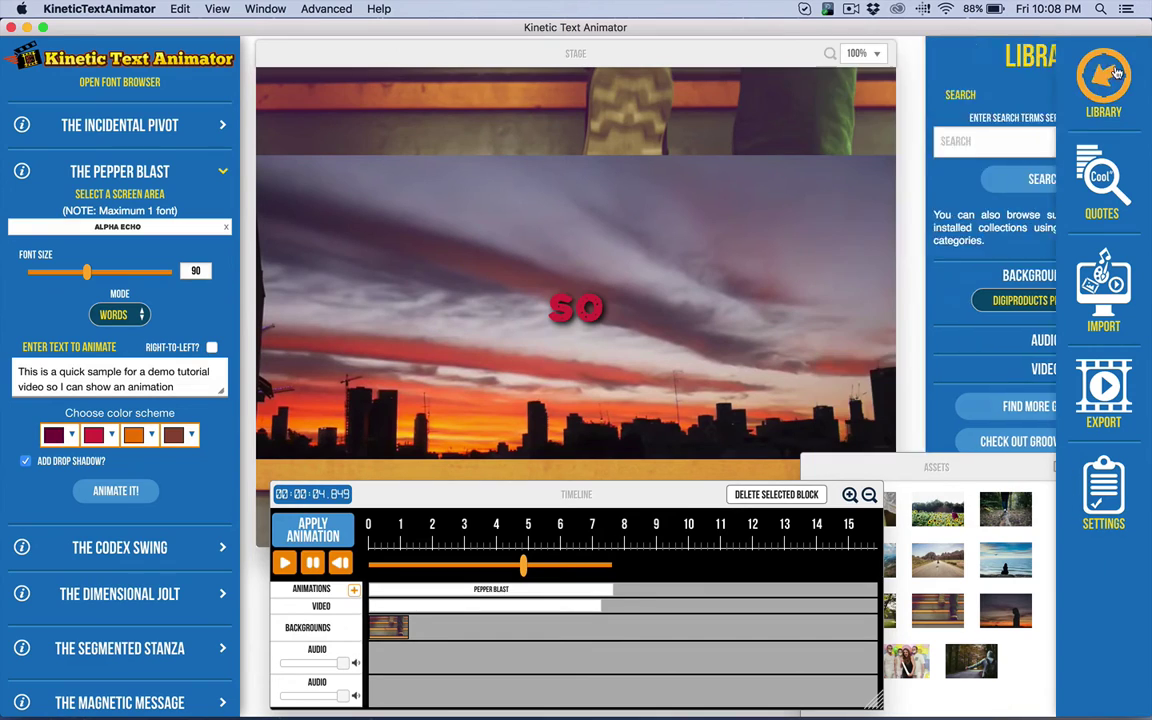
Delete the skyline video block from the video track, confirming with OK
{"action": "left_click", "coordinate": [1104, 290]}
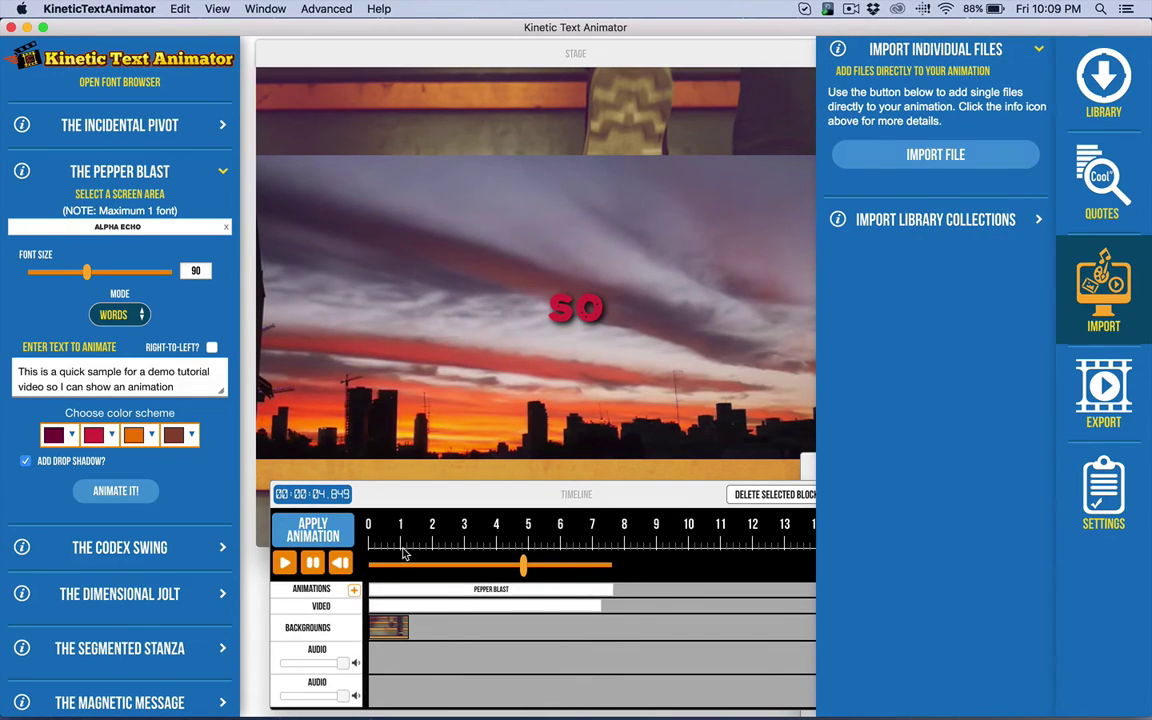
{"action": "left_click_drag", "start_coordinate": [524, 566], "coordinate": [703, 576]}
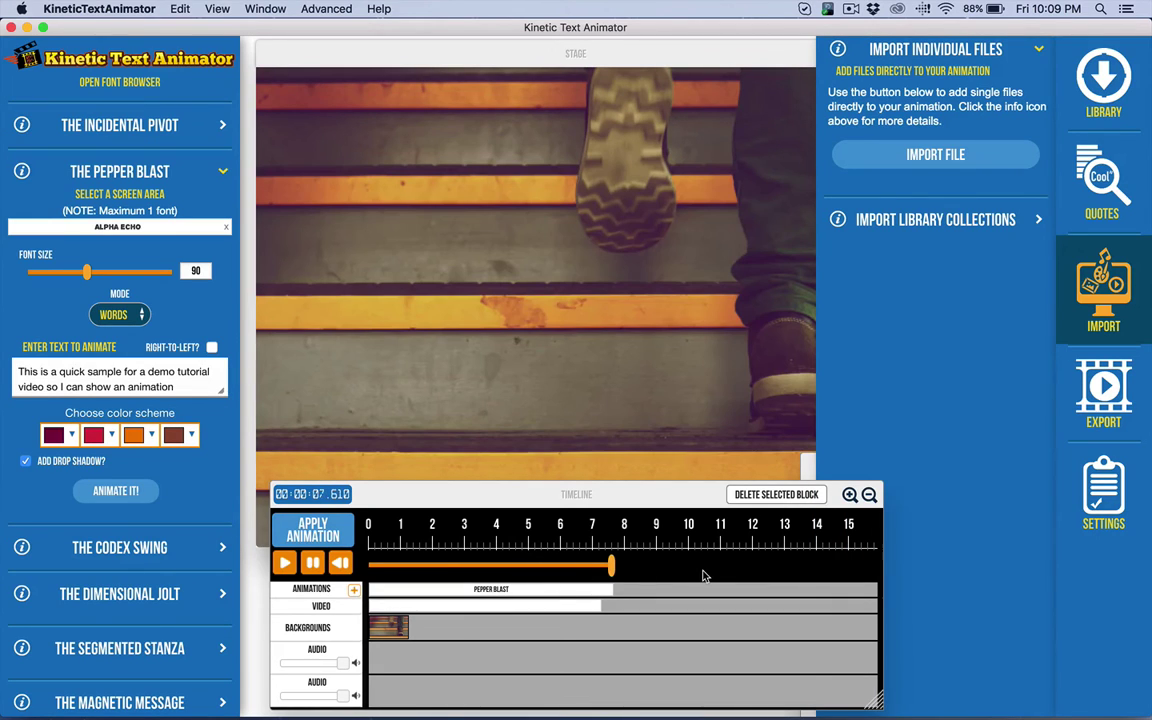
{"action": "left_click", "coordinate": [553, 605]}
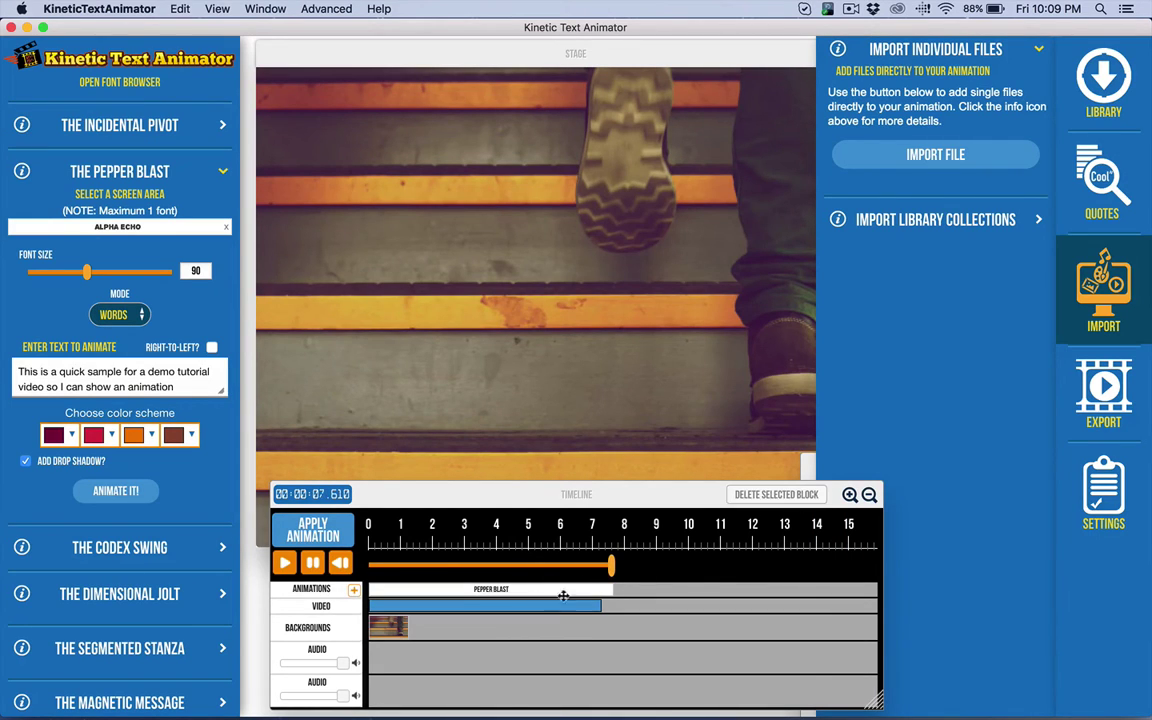
{"action": "left_click", "coordinate": [783, 500]}
{"action": "left_click", "coordinate": [682, 260]}
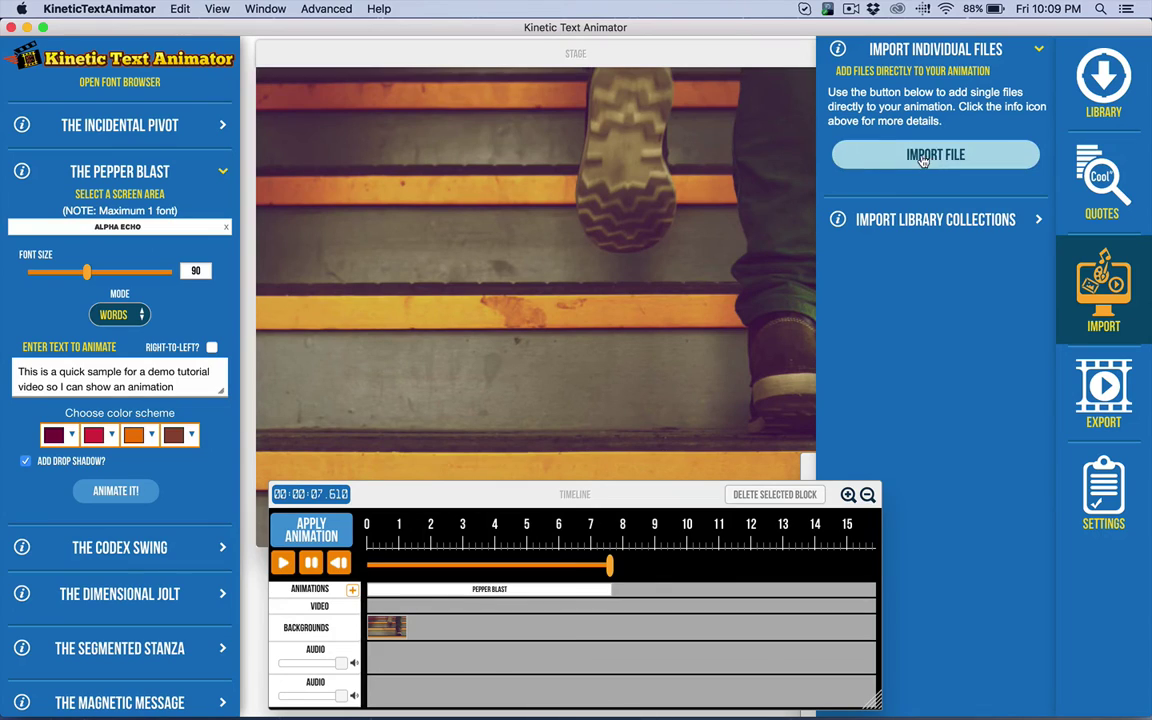
Select the first audio track on the timeline
{"action": "left_click", "coordinate": [336, 655]}
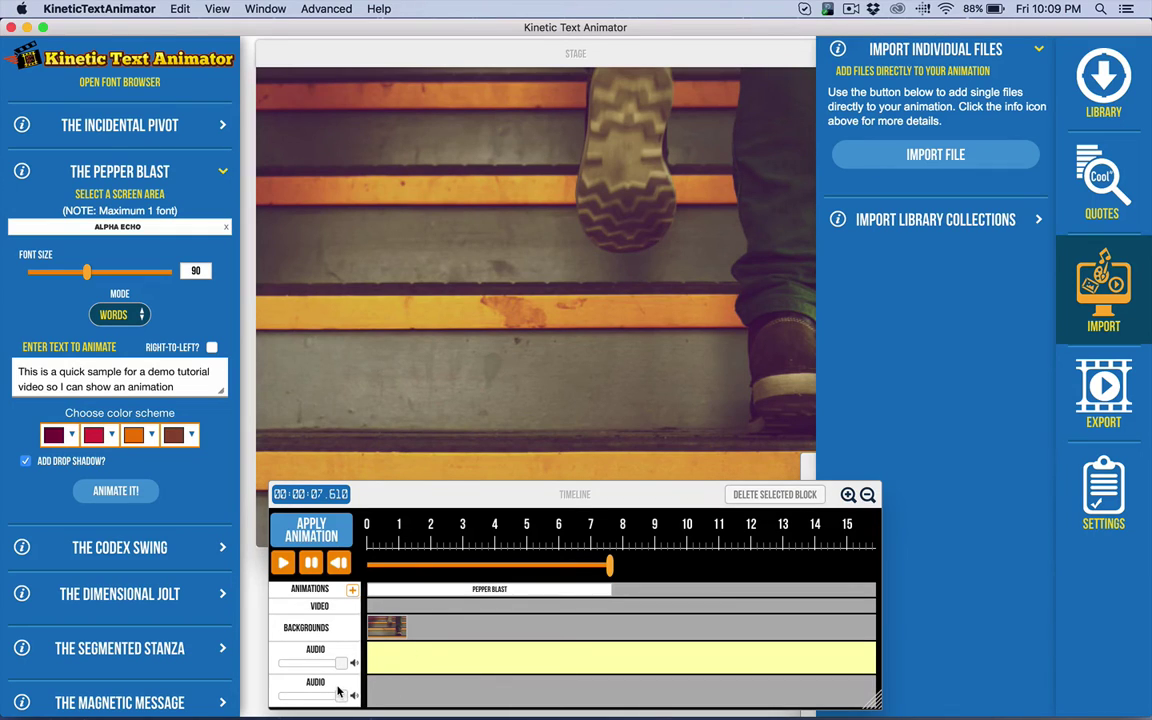
{"action": "left_click", "coordinate": [428, 687]}
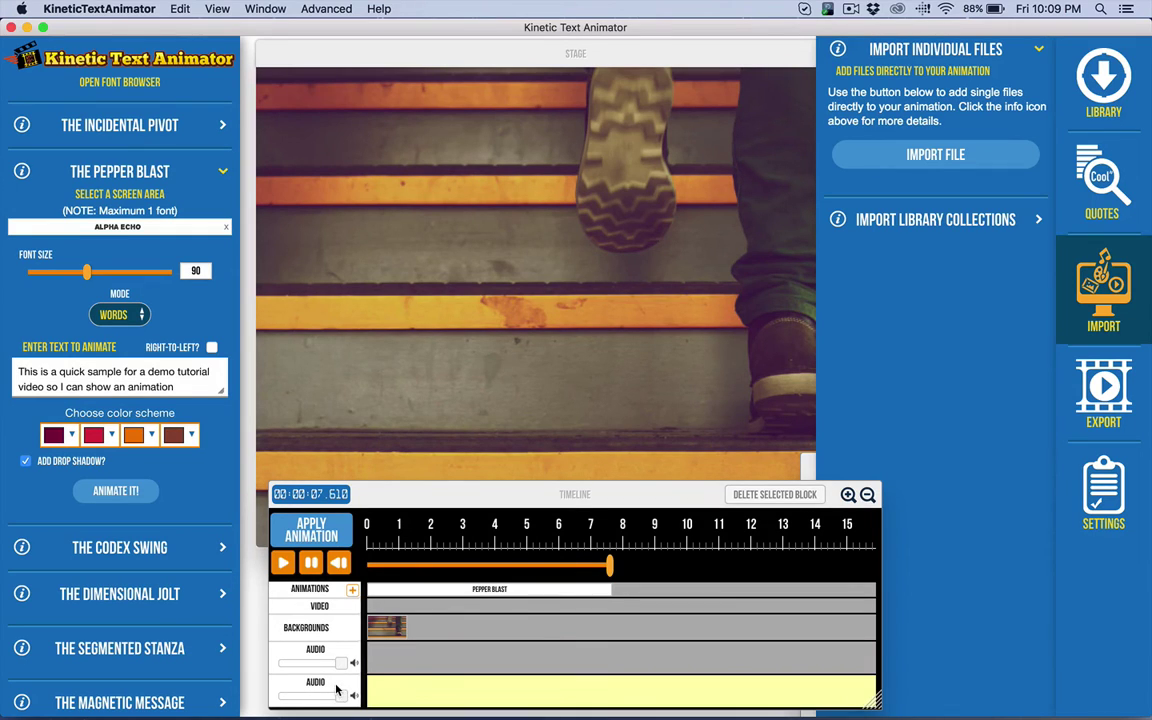
{"action": "left_click", "coordinate": [385, 652]}
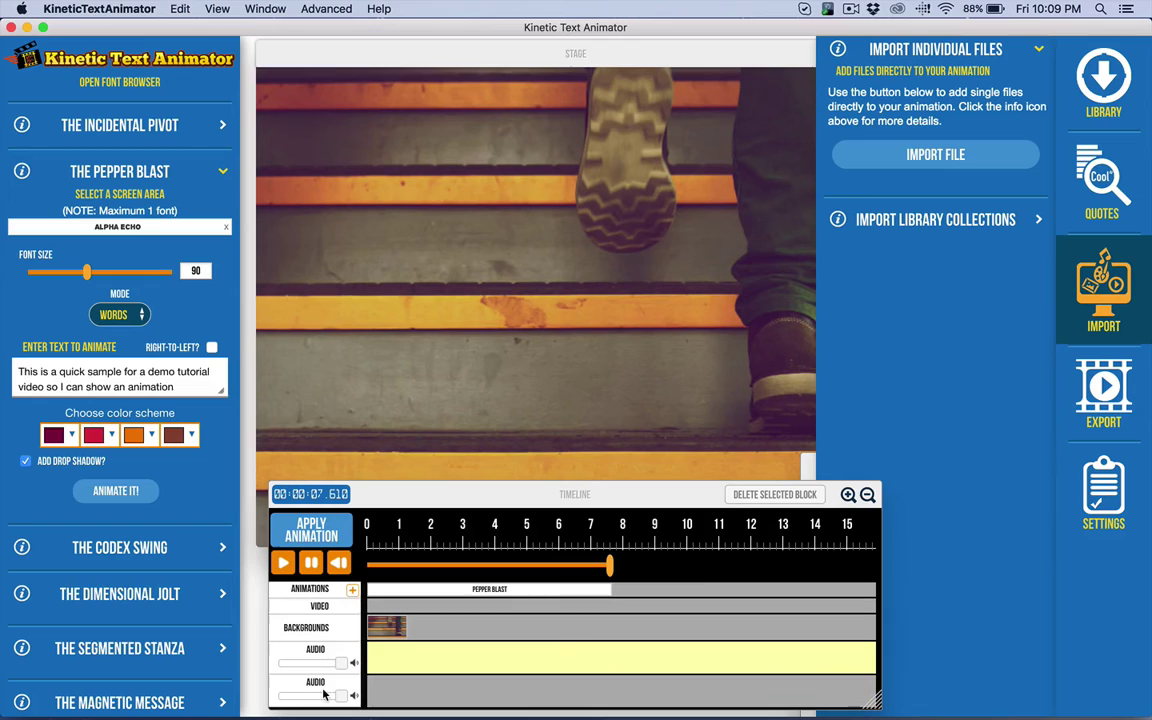
Browse to Downloads > audiojungle whoosh logo folder and select Logo no Whoosh.wav
{"action": "left_click", "coordinate": [966, 154]}
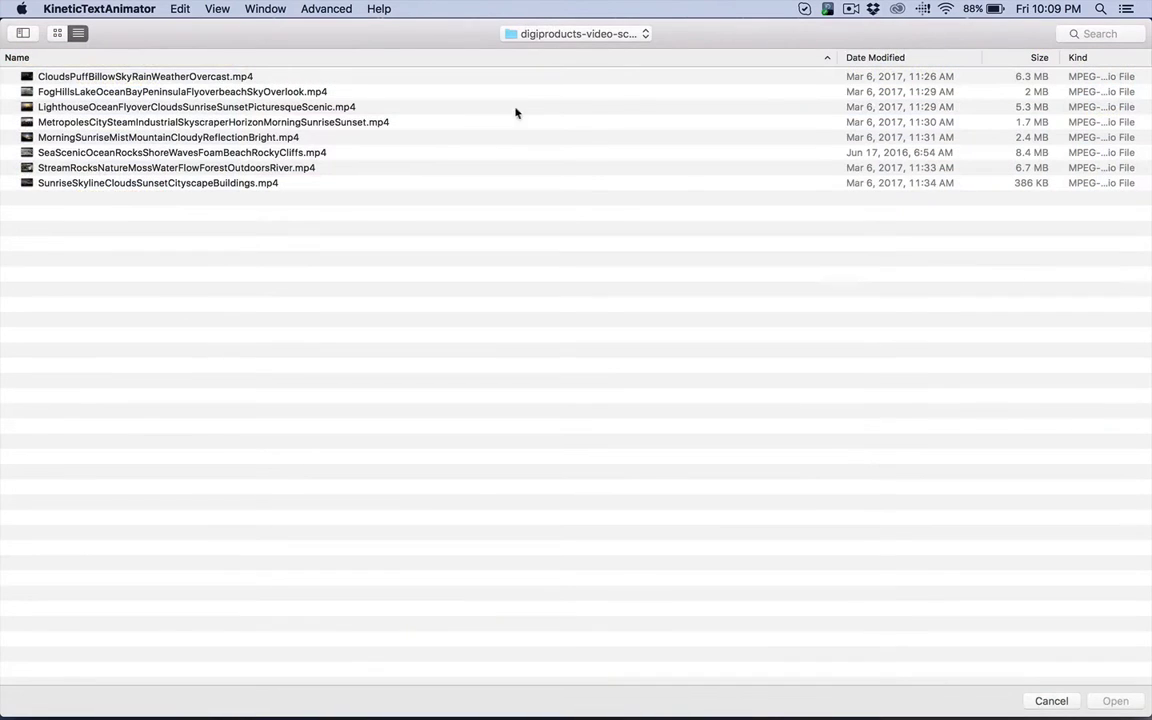
{"action": "left_click", "coordinate": [577, 33]}
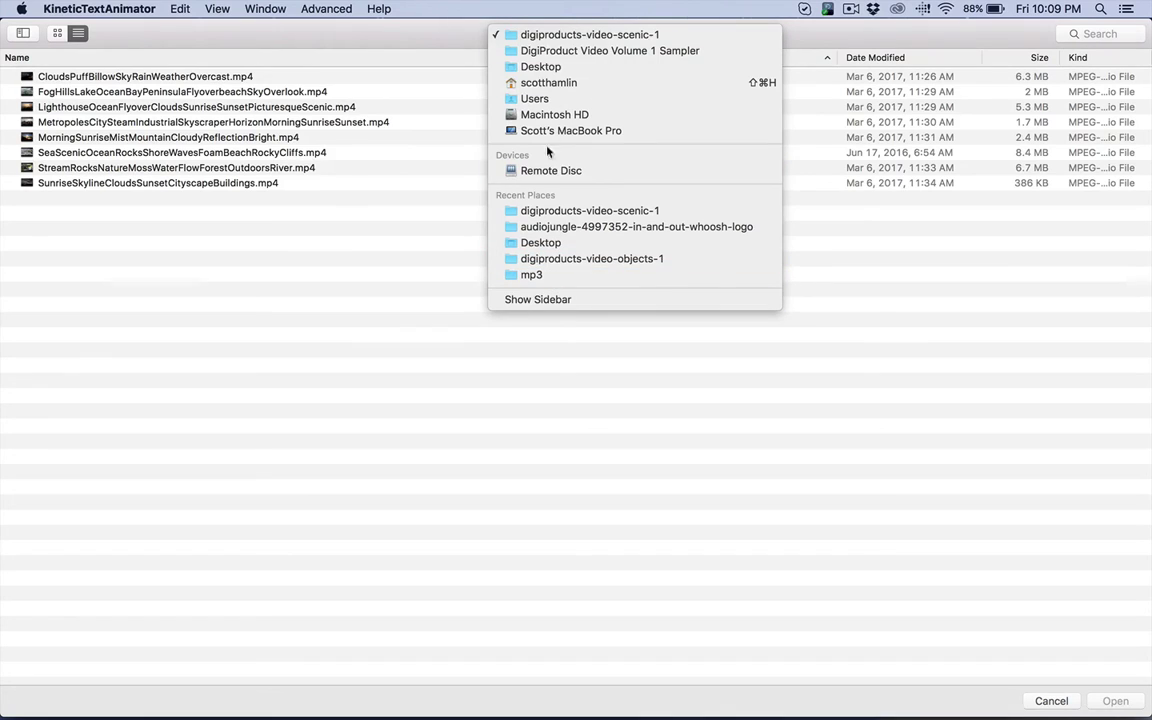
{"action": "left_click", "coordinate": [500, 82]}
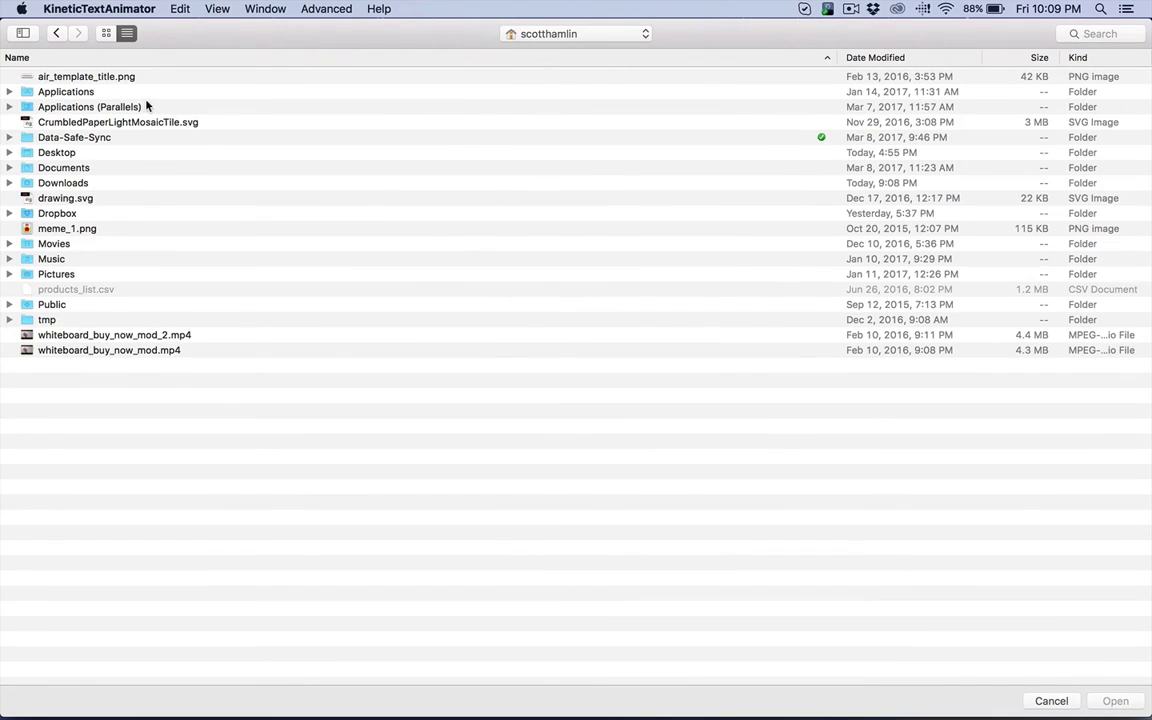
{"action": "double_click", "coordinate": [56, 185]}
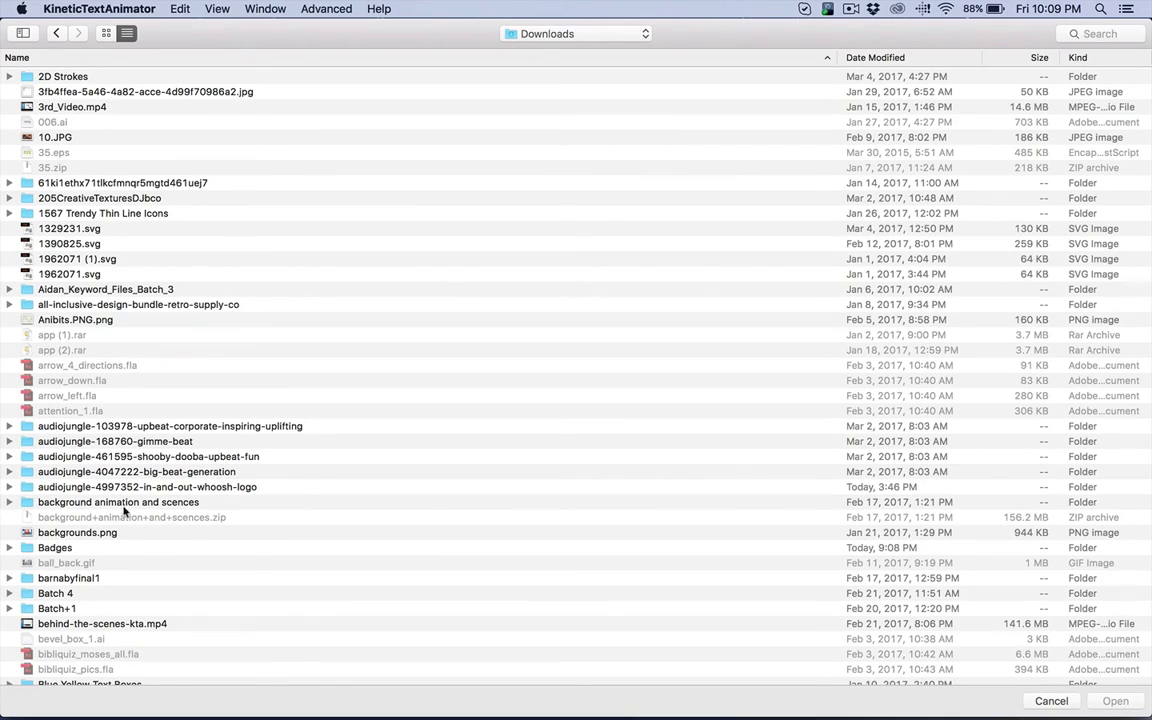
{"action": "double_click", "coordinate": [120, 487]}
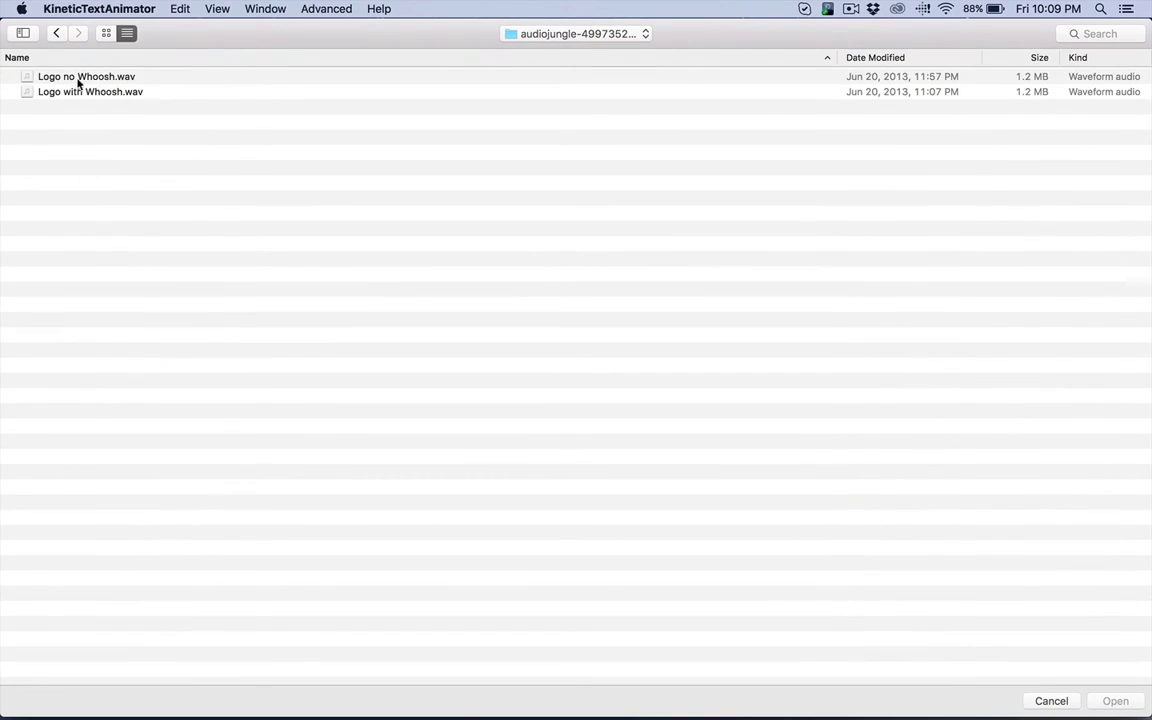
{"action": "left_click", "coordinate": [58, 76]}
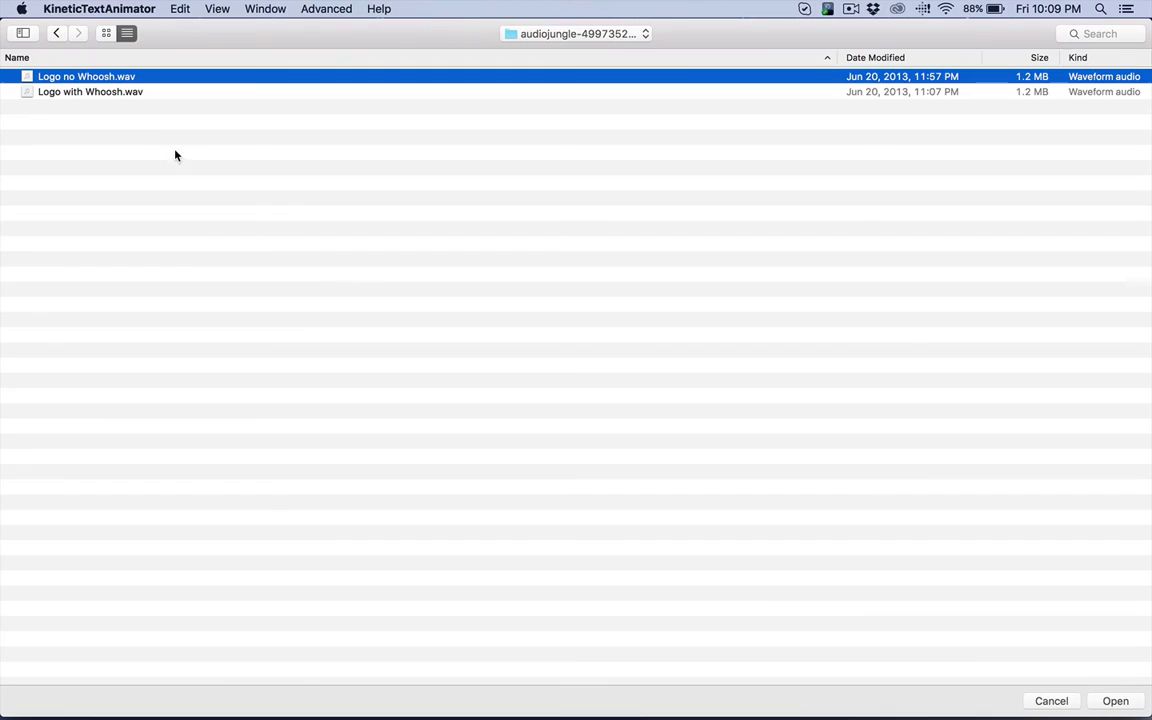
Import Logo no Whoosh.wav and drag it to start at 0 s on the first audio track
{"action": "left_click", "coordinate": [1113, 701]}
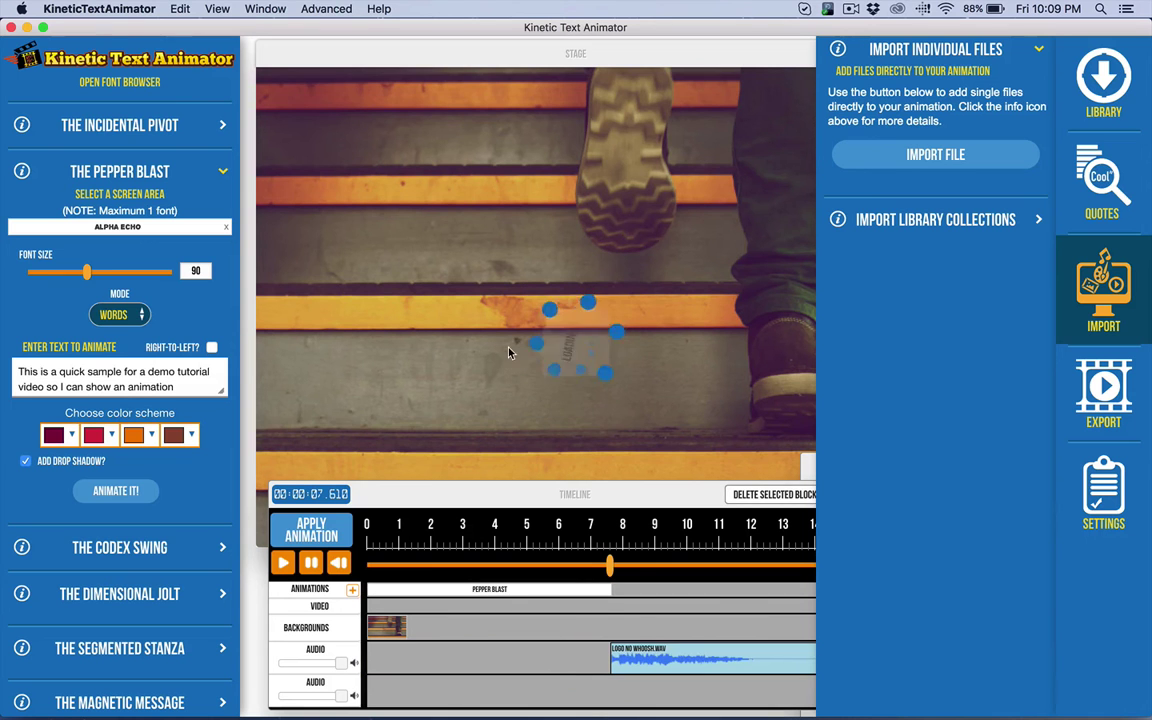
{"action": "left_click_drag", "start_coordinate": [657, 666], "coordinate": [360, 655]}
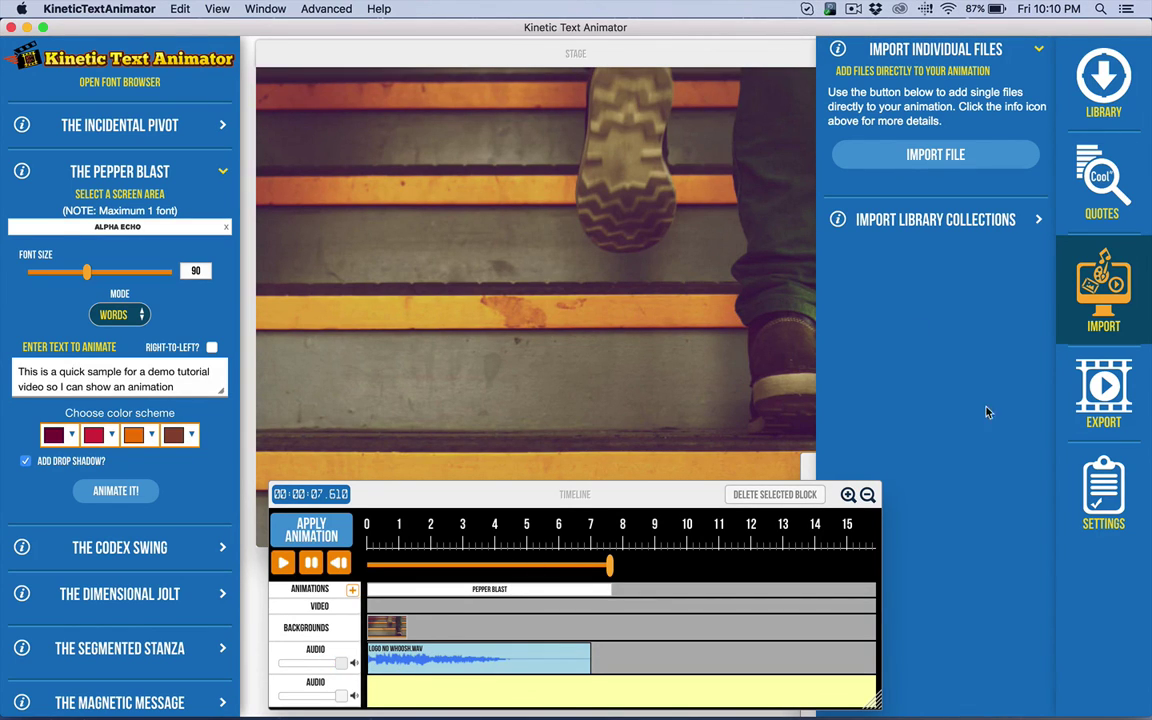
Close the side panel and leave the library's background image thumbnails beside the stage
{"action": "left_click", "coordinate": [1104, 490]}
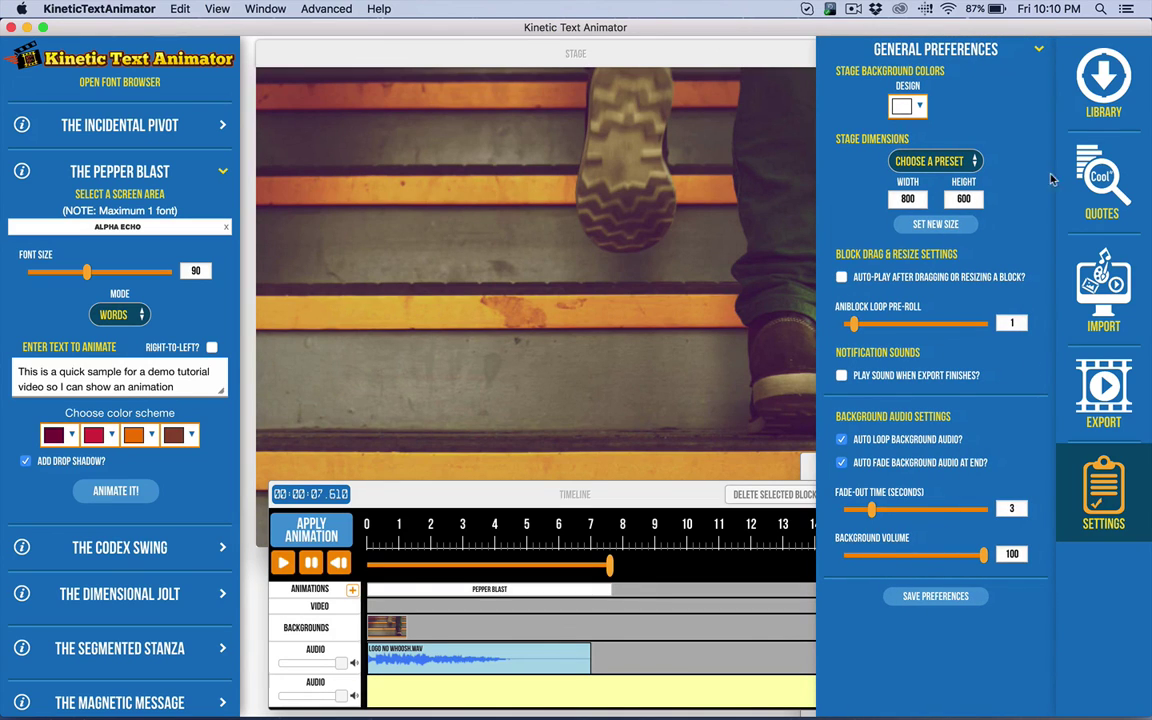
{"action": "left_click", "coordinate": [1100, 76]}
{"action": "left_click", "coordinate": [1098, 76]}
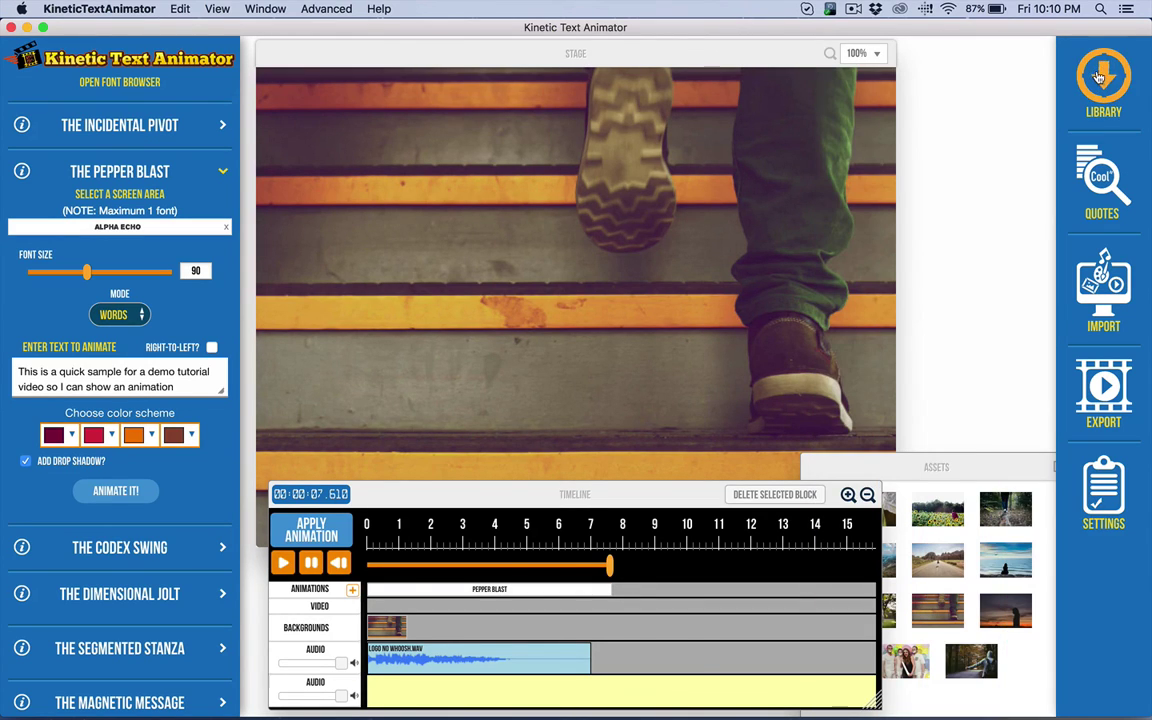